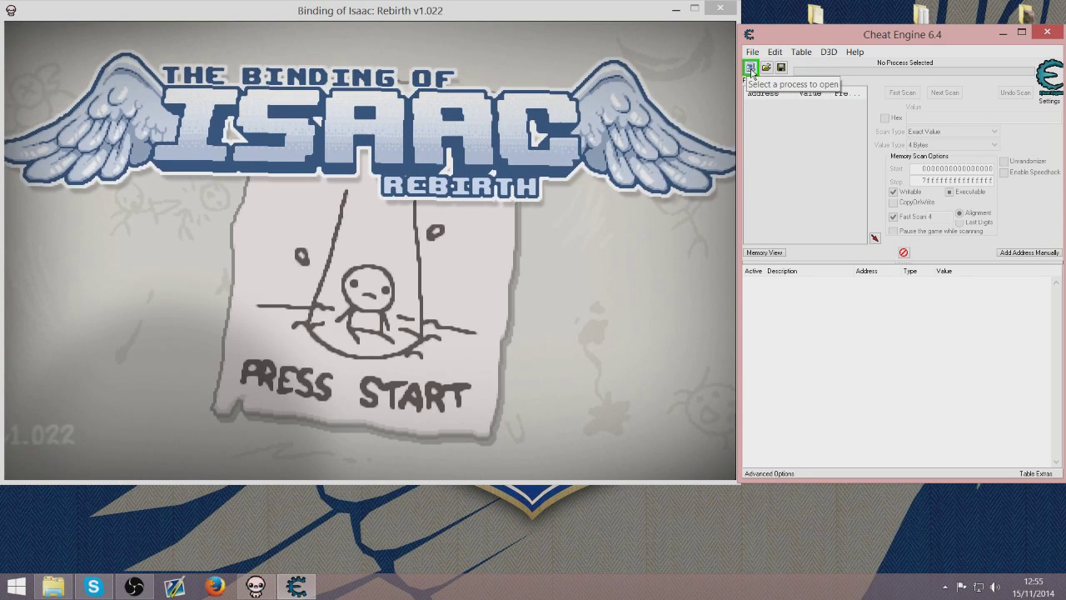
Attach Cheat Engine to the running isaac-ng.exe process
left_click(752, 68)
left_click_drag(854, 154, 299, 54)
left_click_drag(442, 331, 725, 545)
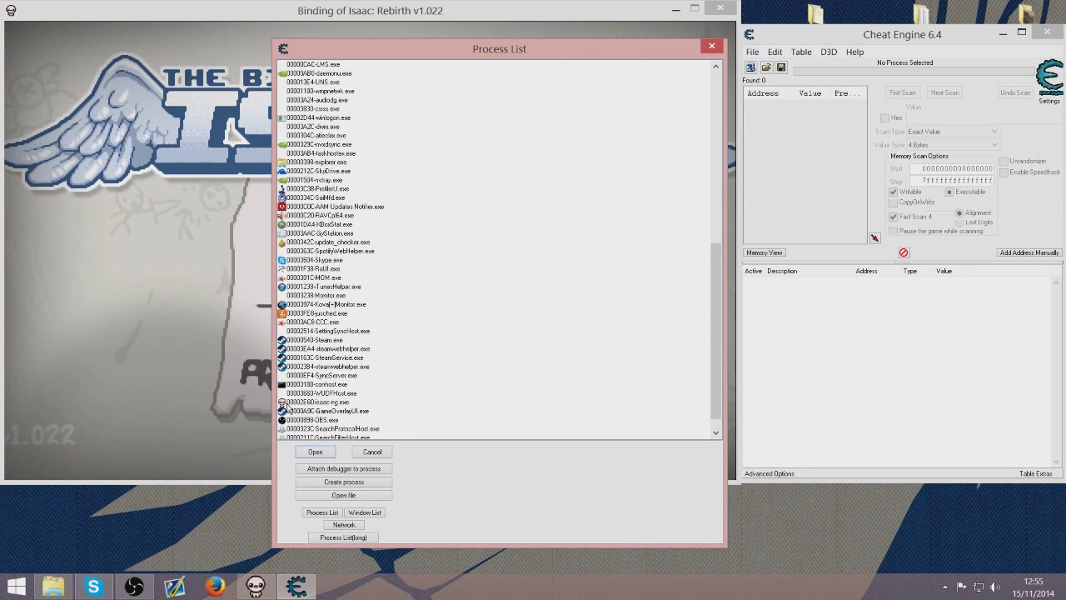
left_click(284, 403)
scroll(288, 400, "down", 1)
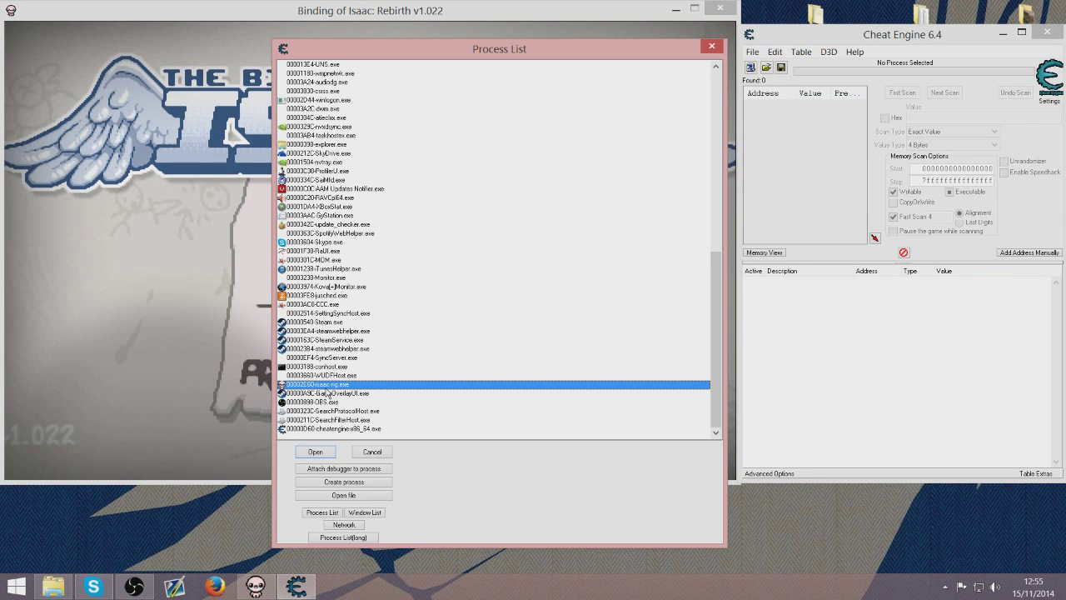
left_click(318, 453)
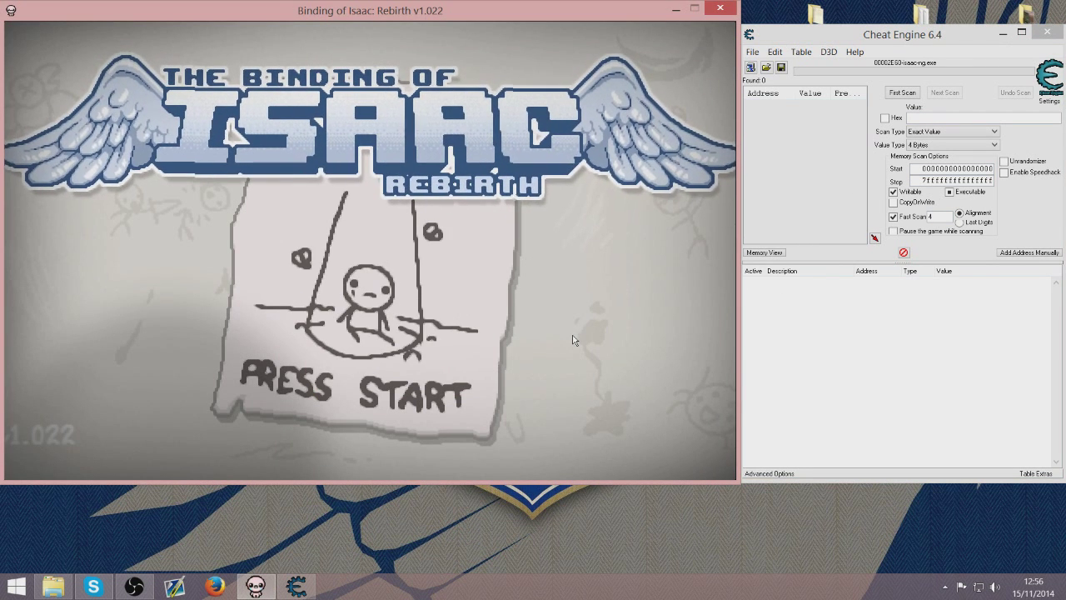
Switch to the game and start a new run from the title screen
key("space")
key("space")
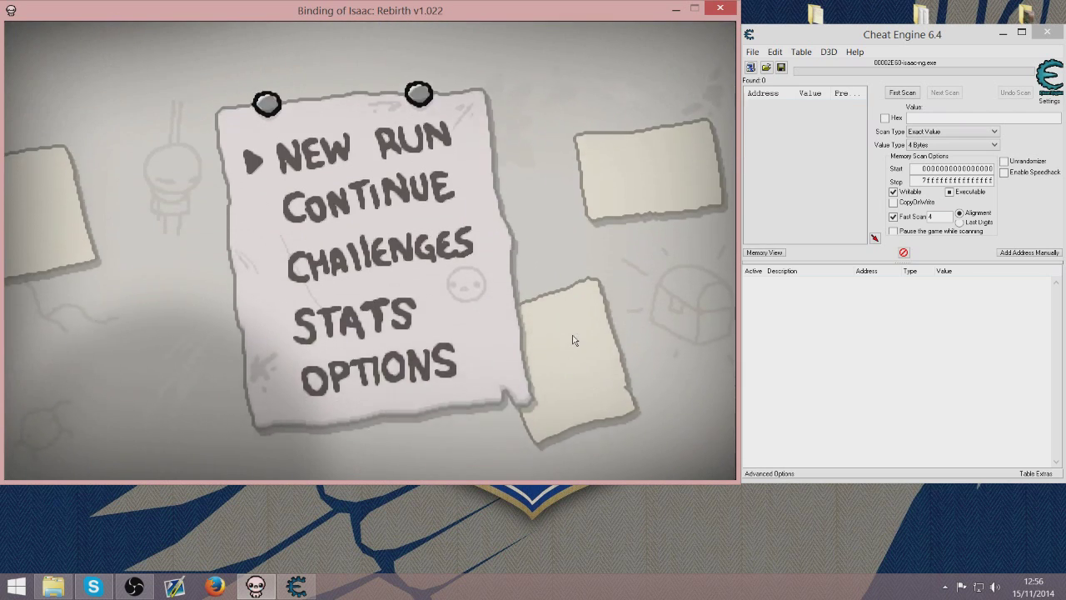
key("space")
key("space")
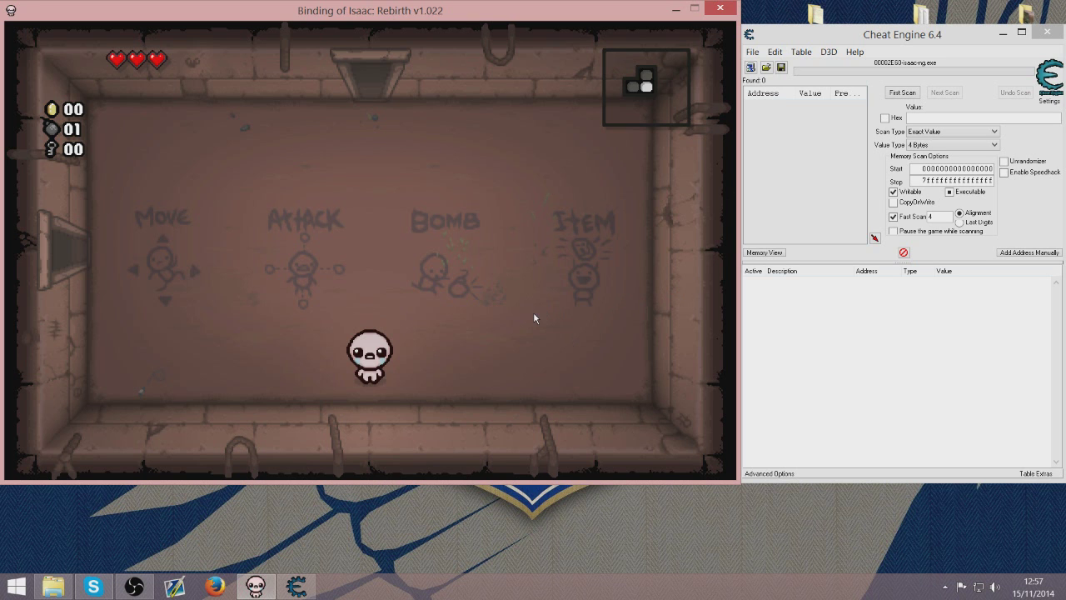
Switch to Cheat Engine and run a first scan for the exact 4-byte value 6
left_click(758, 374)
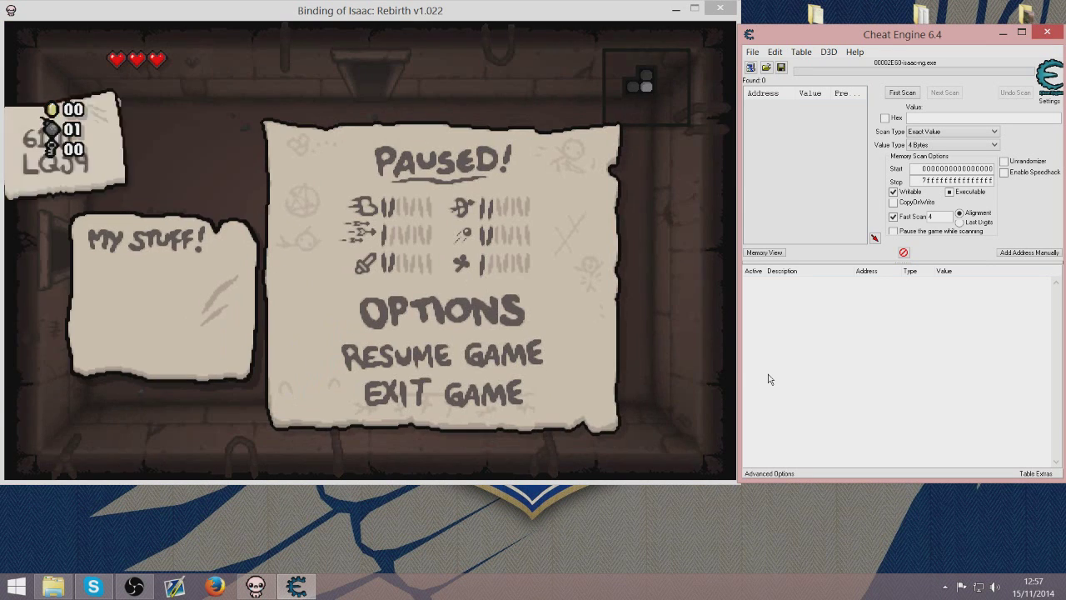
left_click(935, 116)
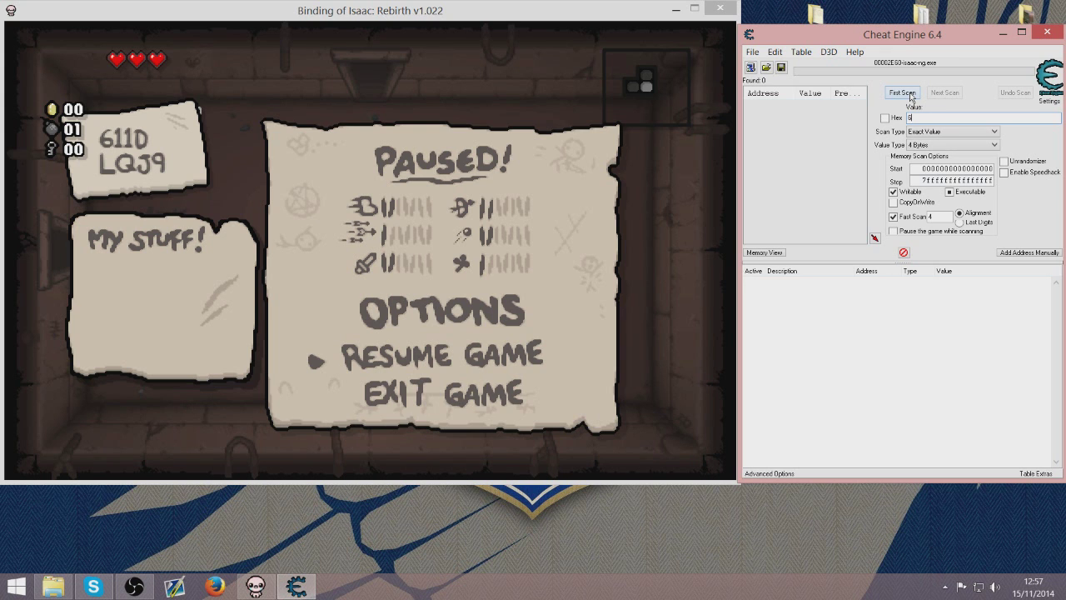
left_click(910, 96)
Resume the game and walk up through the next room and its spiked door to lose half a heart
left_click(673, 96)
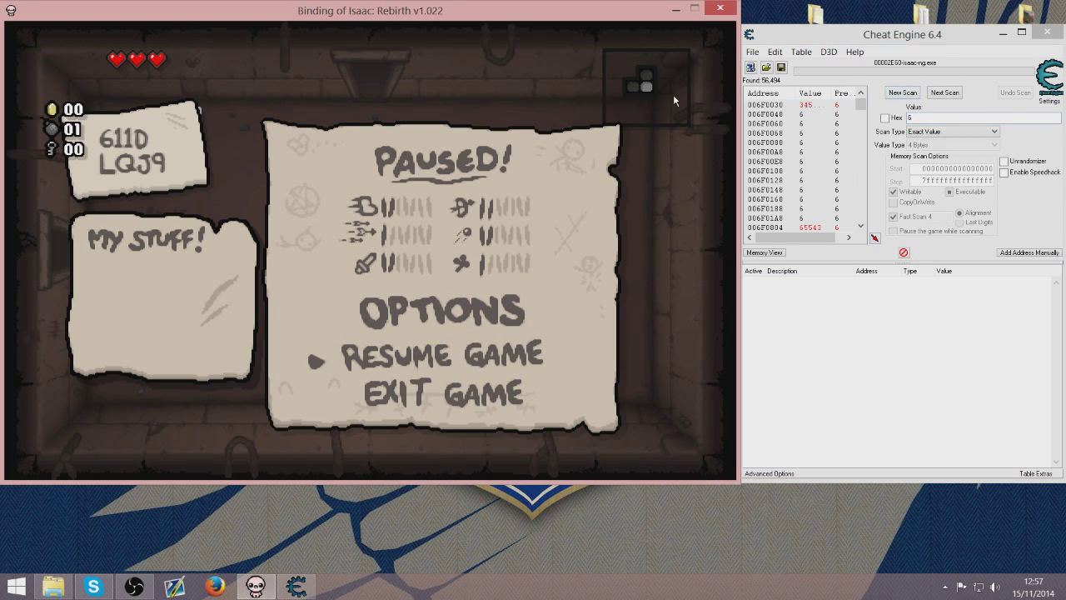
key("Escape")
key("w")
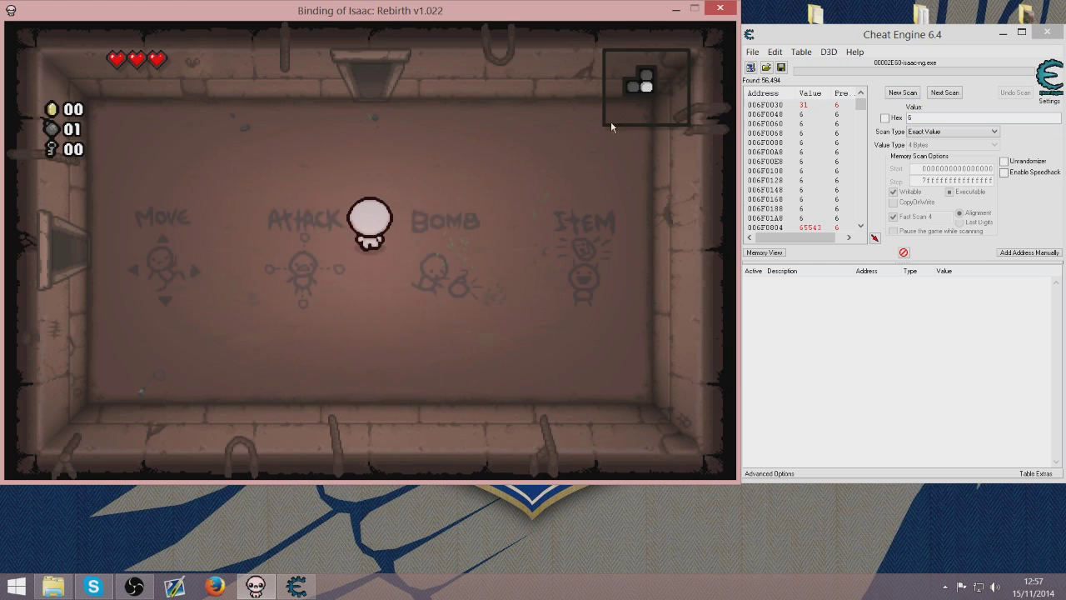
key("w")
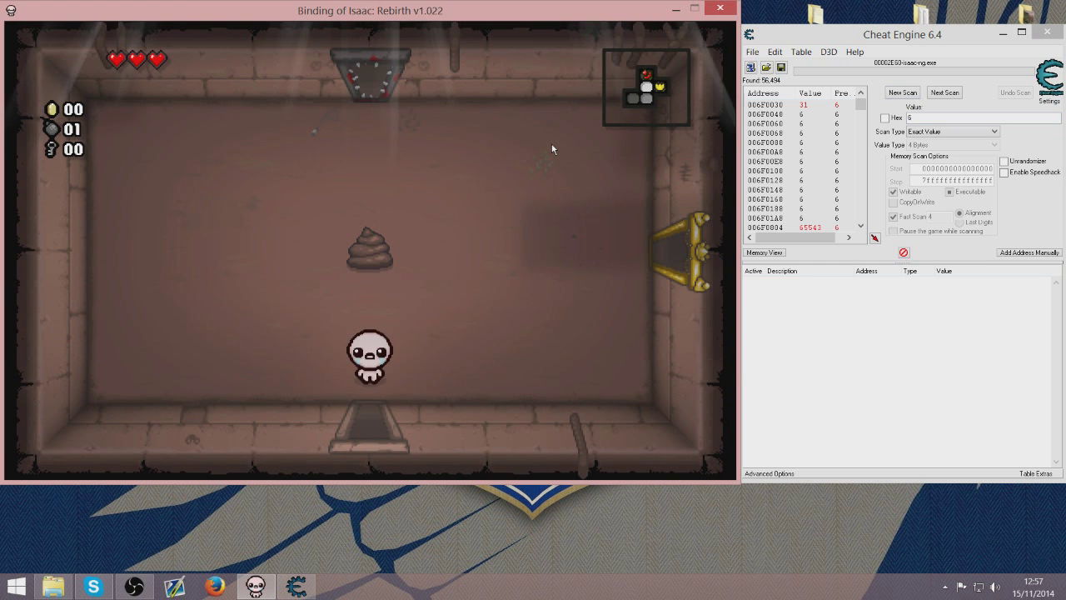
key("w")
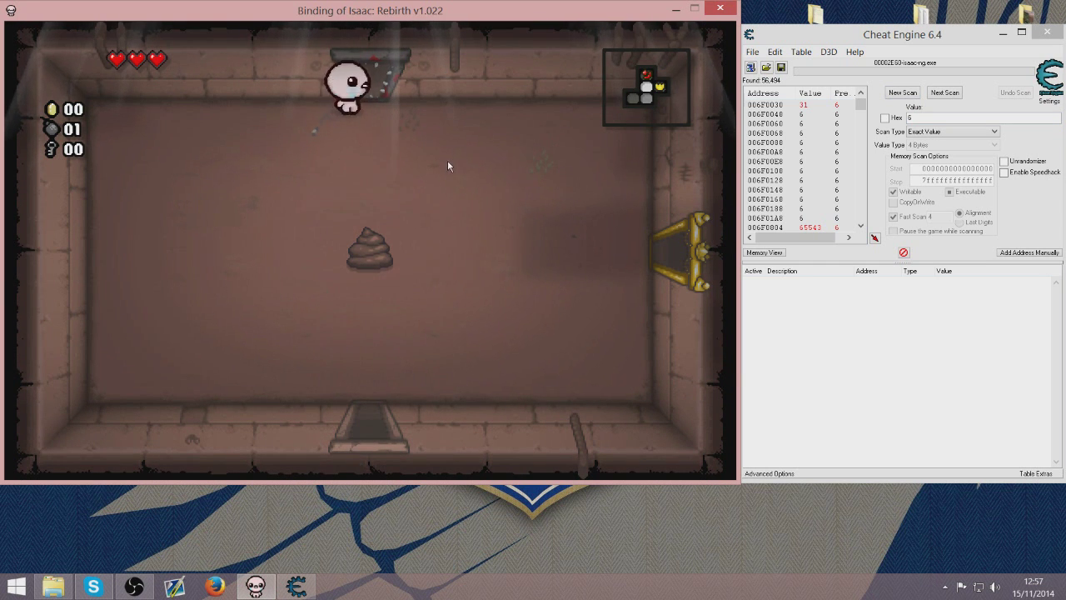
key("d")
key("w")
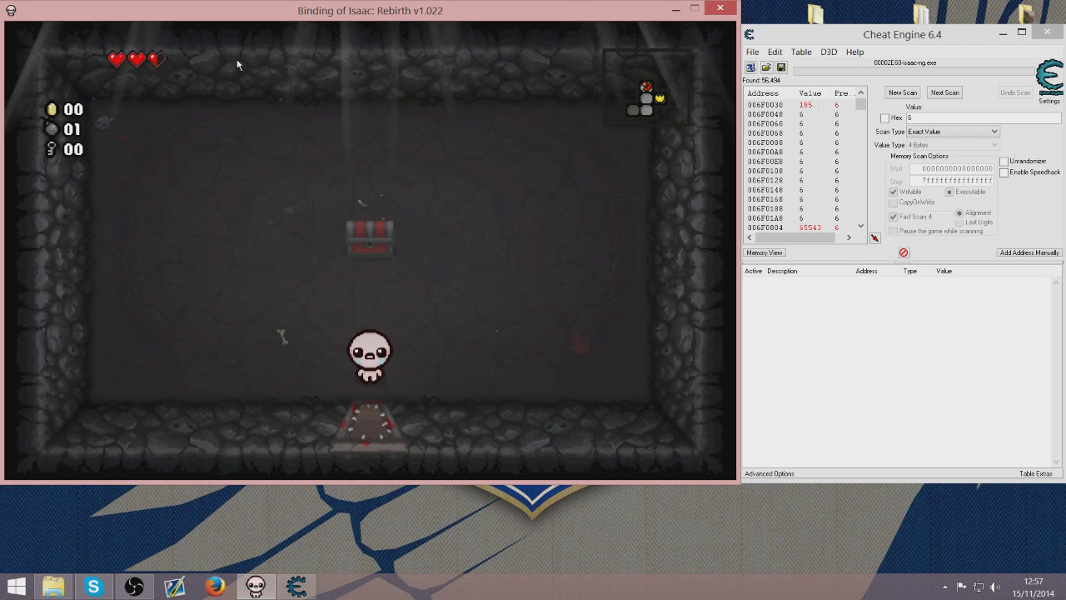
Narrow the Cheat Engine results with a next scan for the exact value 5
left_click(884, 117)
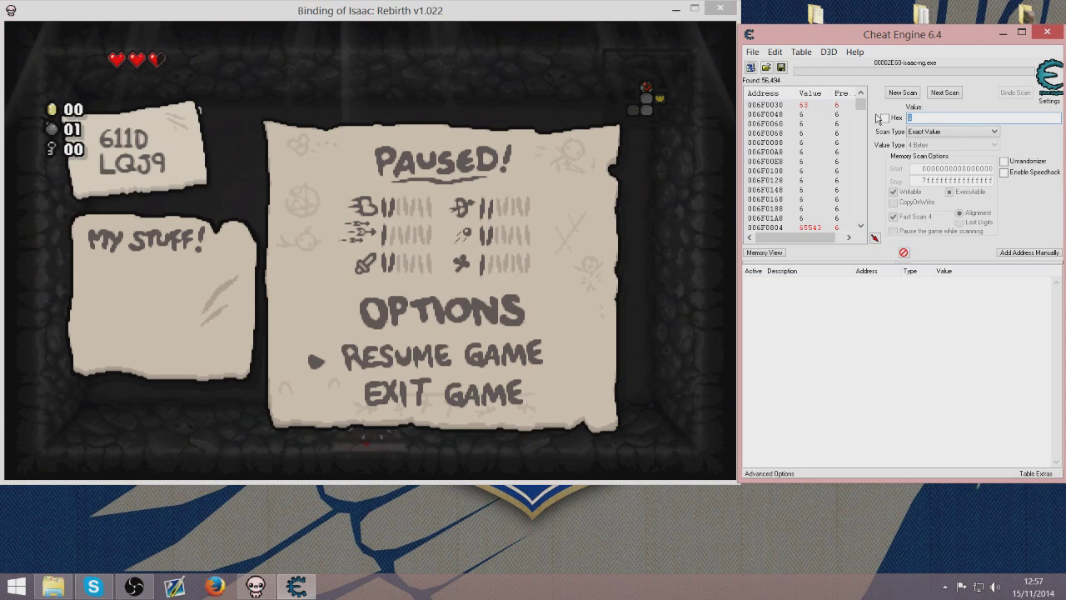
type("5")
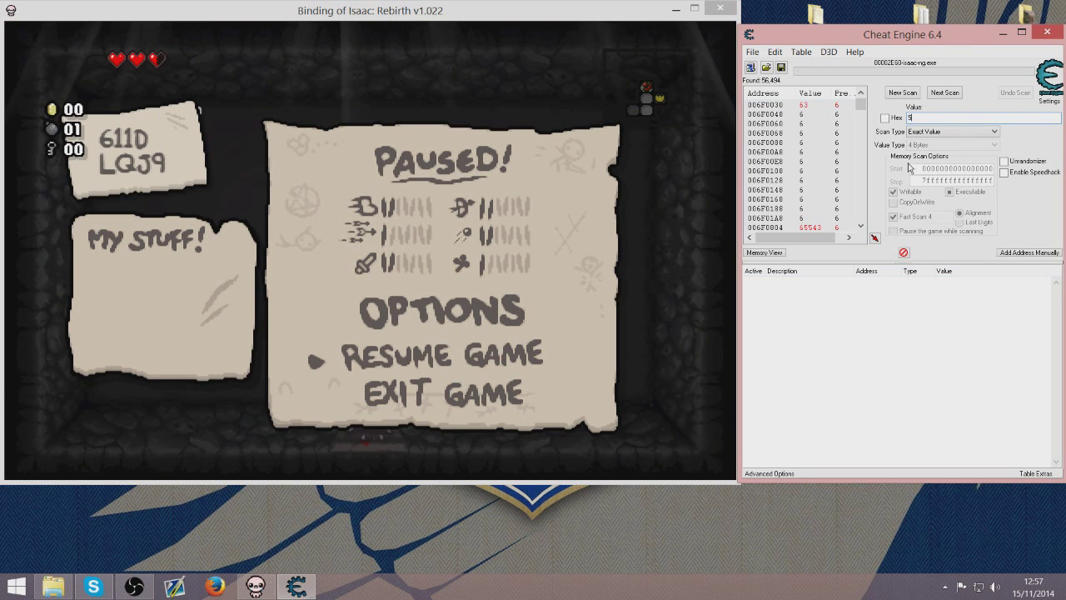
left_click(954, 97)
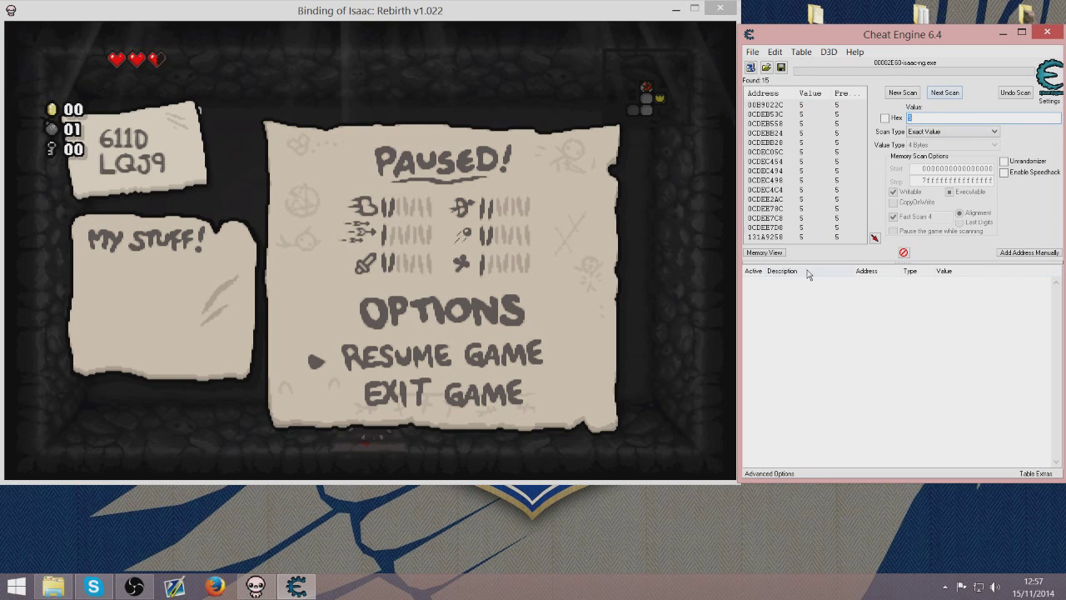
Resume the game, leave through the spiked door to lose another half heart, and pause again
left_click(681, 200)
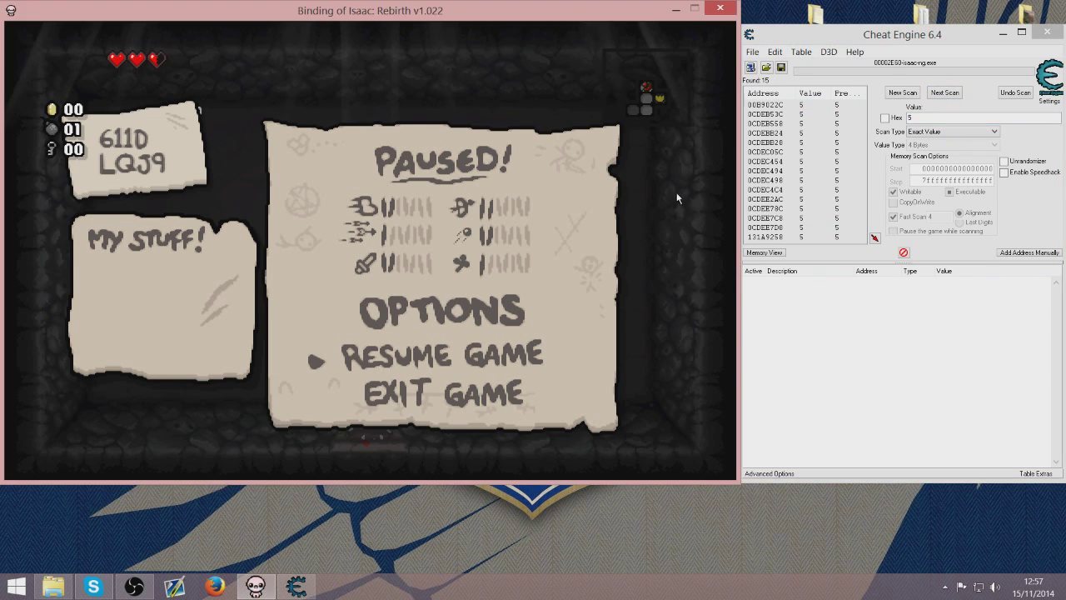
key("Escape")
key("s")
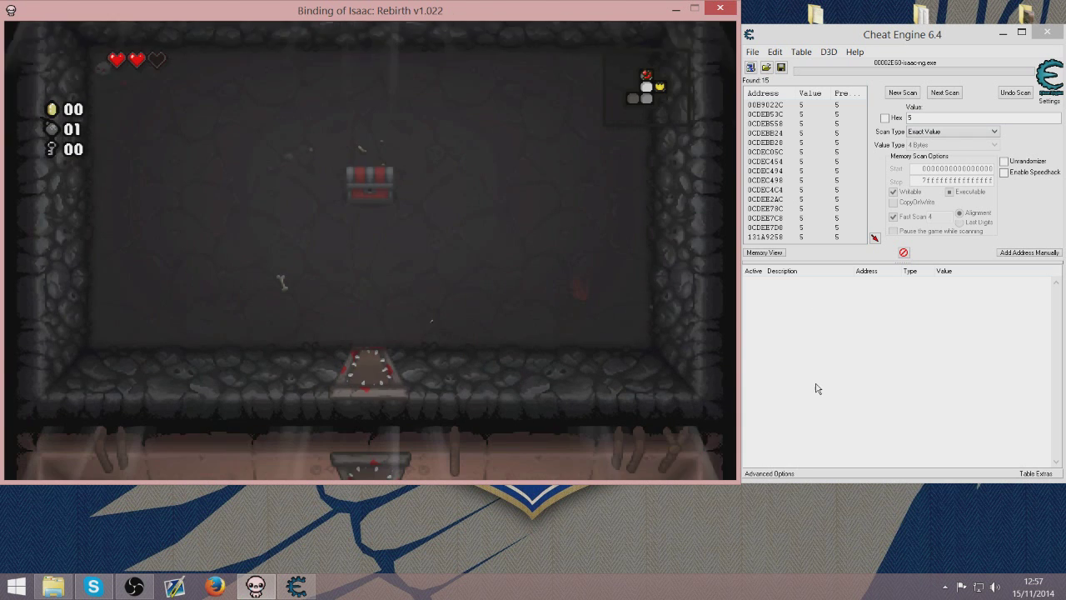
key("Escape")
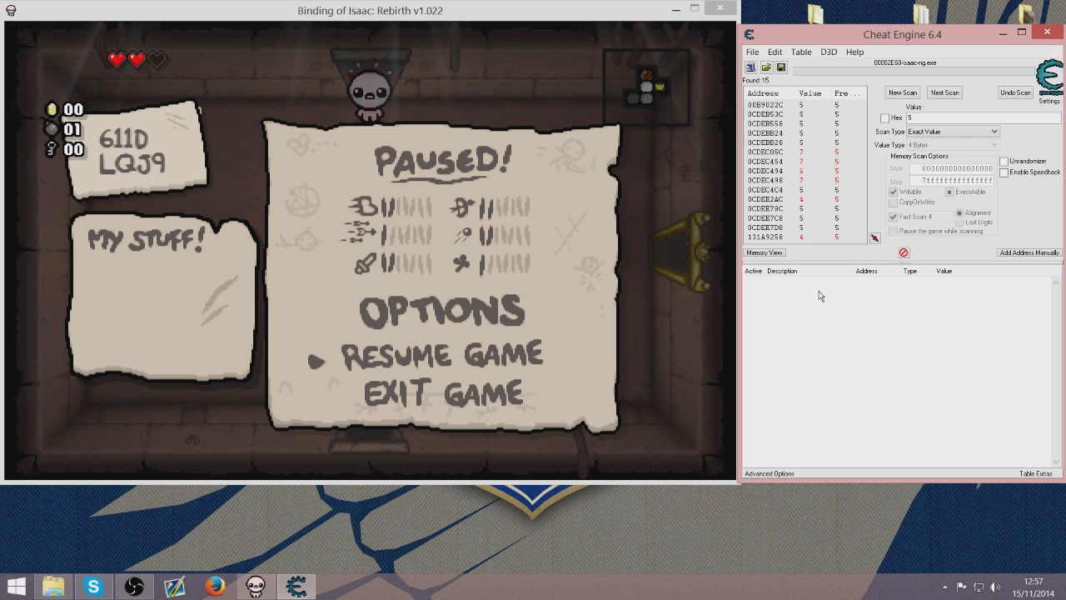
Add the found address 131A9258 to the Cheat Engine address list and describe it as Health
left_click(808, 237)
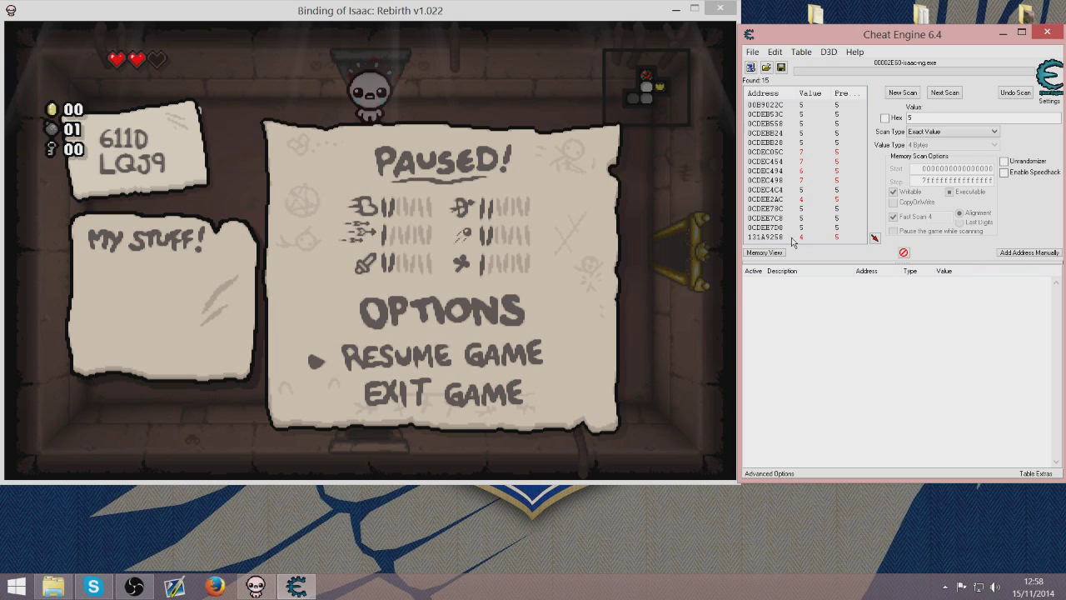
double_click(783, 238)
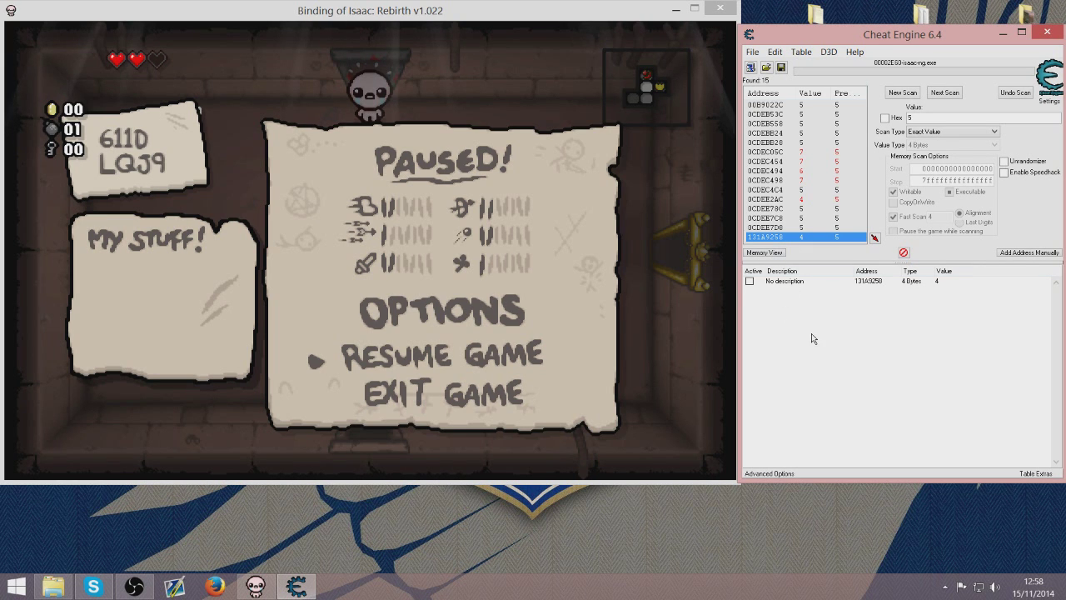
double_click(794, 282)
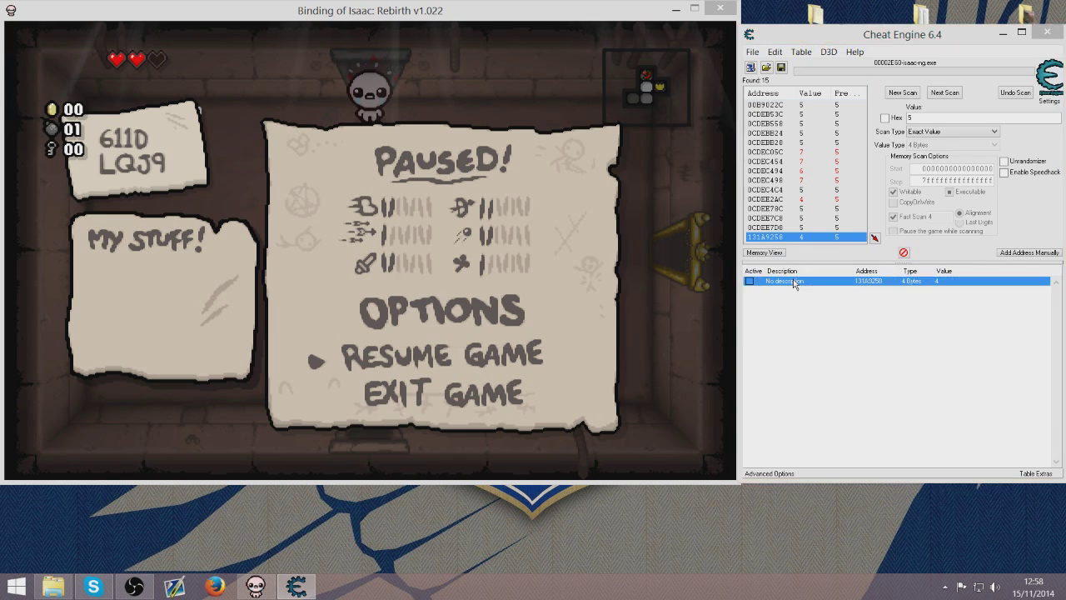
type("Health")
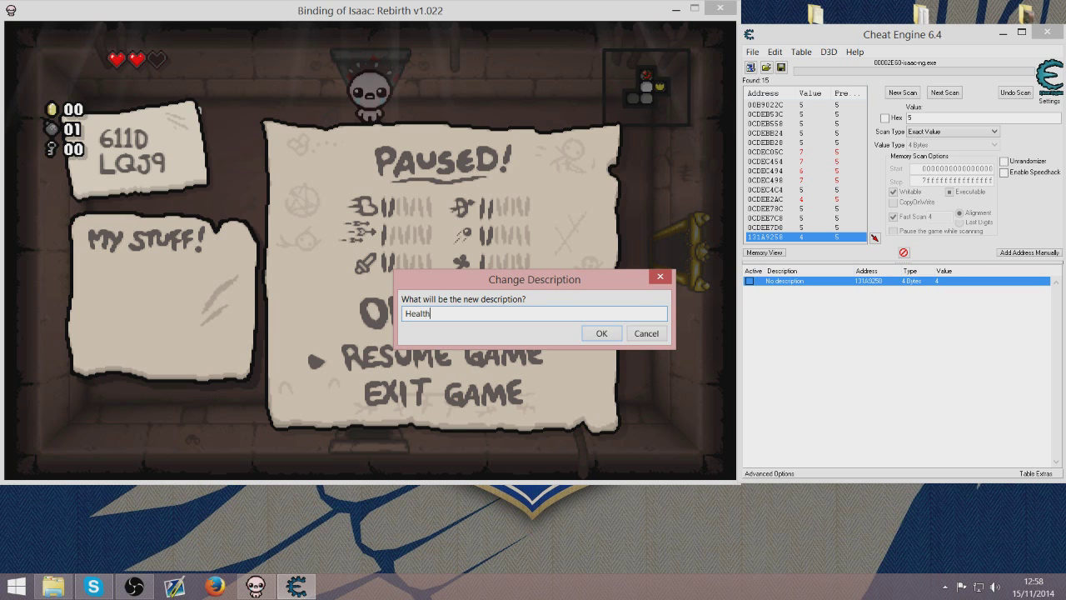
key("Return")
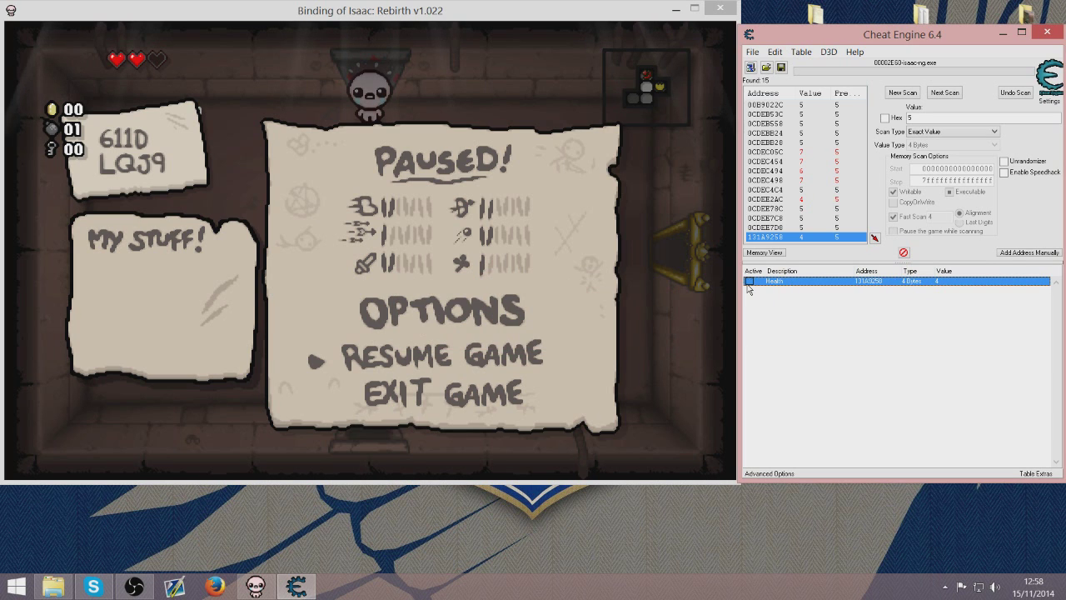
Freeze the Health entry and set its value to 6
left_click(749, 281)
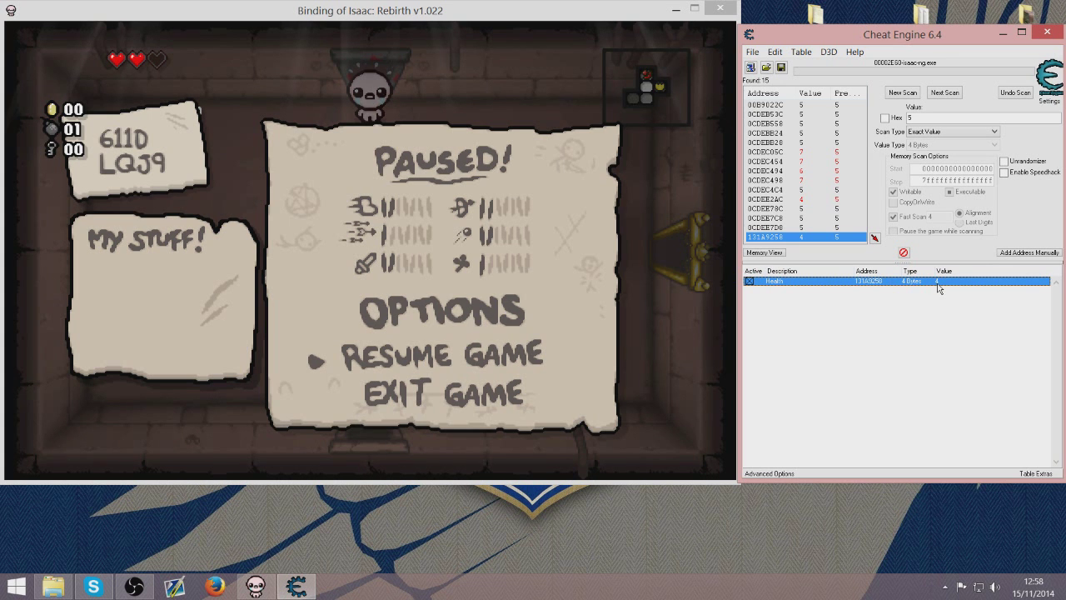
double_click(938, 283)
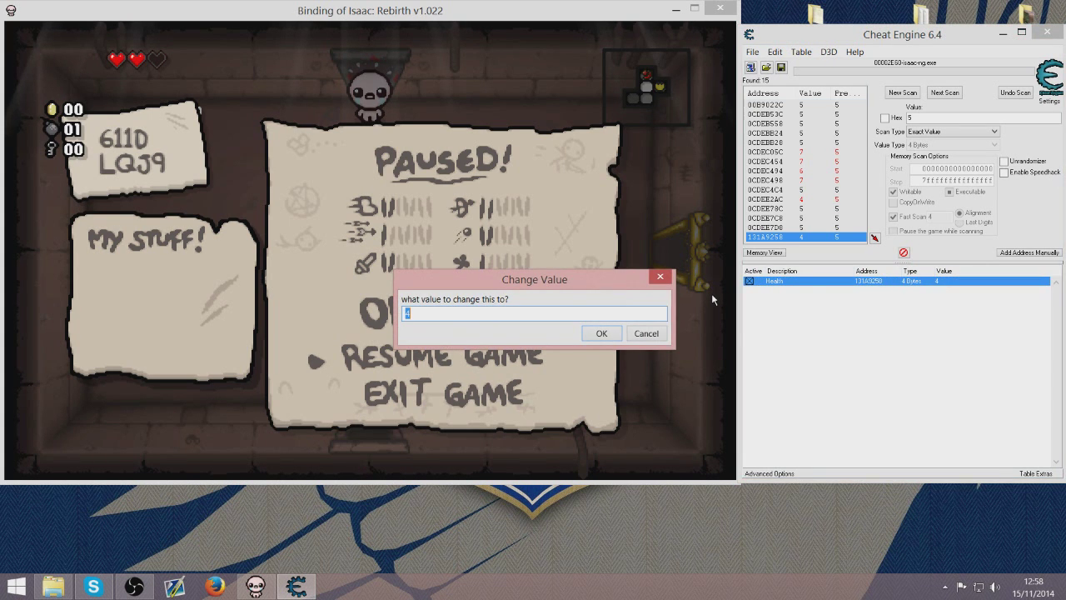
type("6")
key("Return")
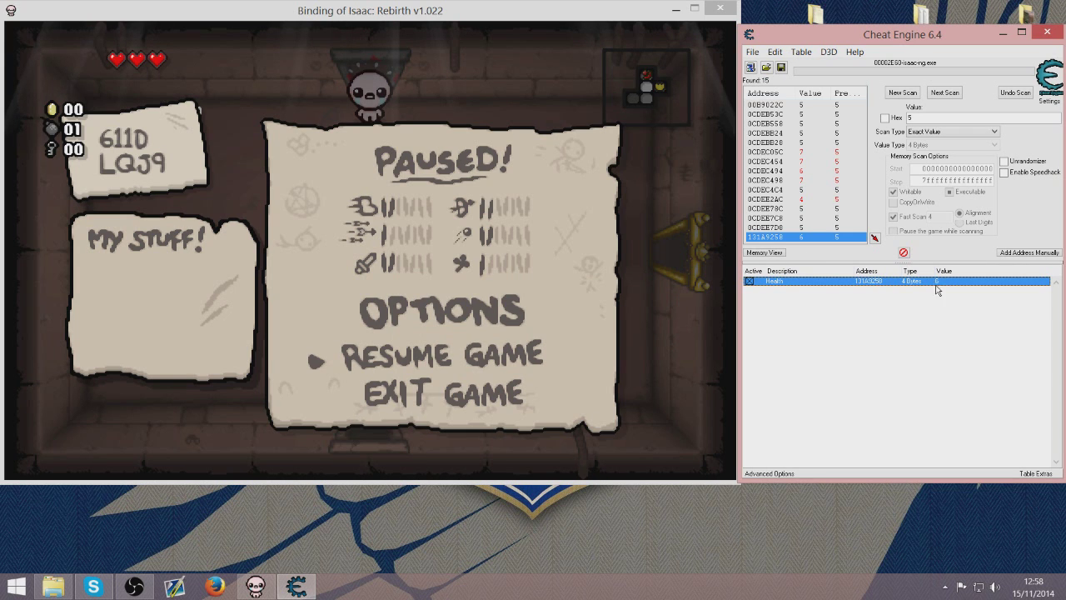
Set the Health entry's value to 10
double_click(938, 283)
type("10")
key("Return")
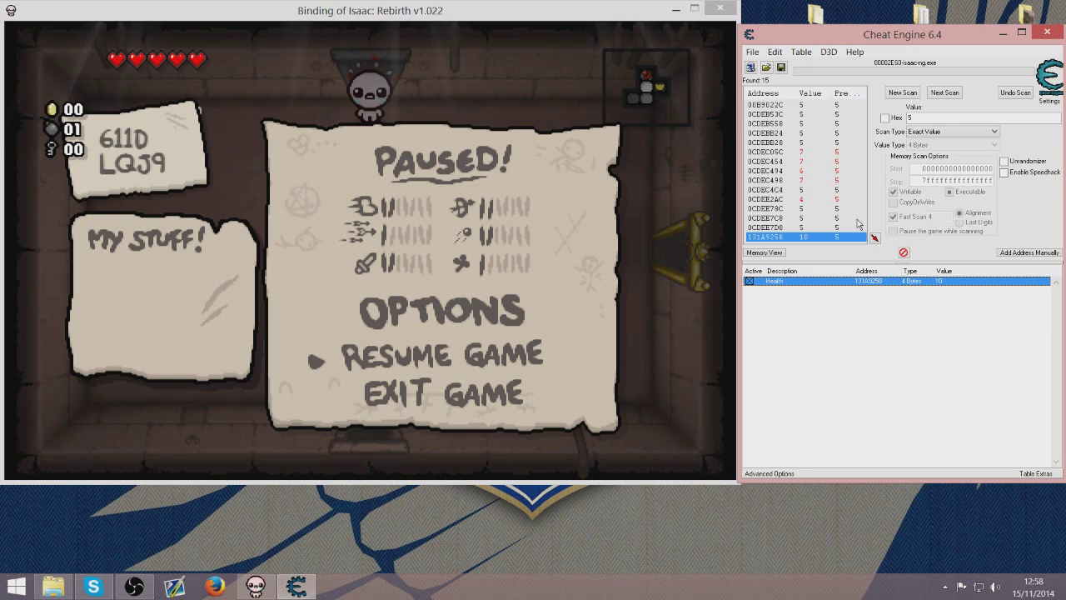
Set the Health entry's value to 24
double_click(942, 282)
type("24")
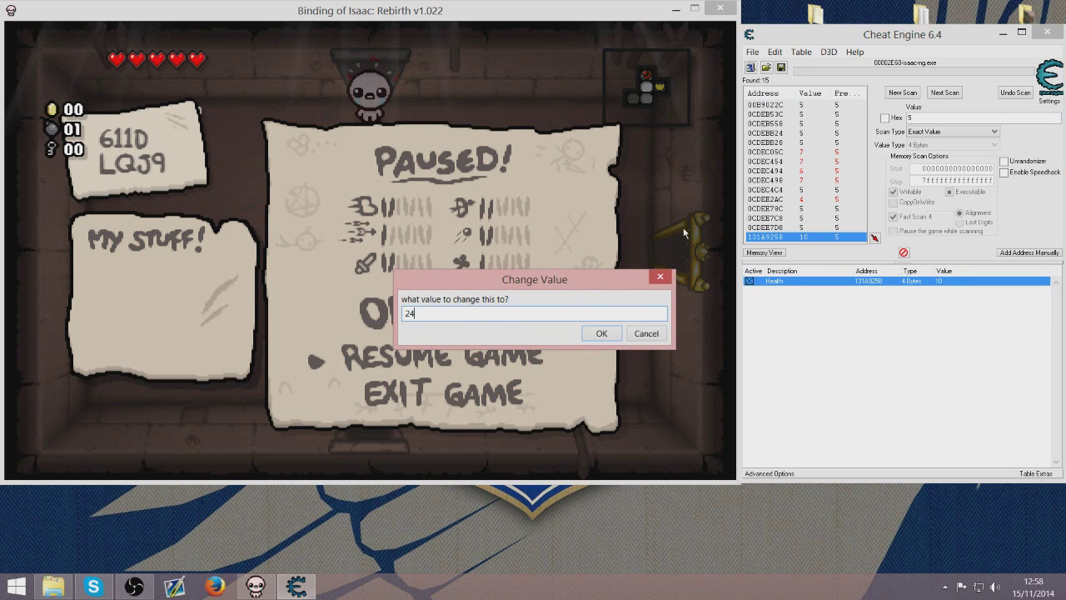
key("Return")
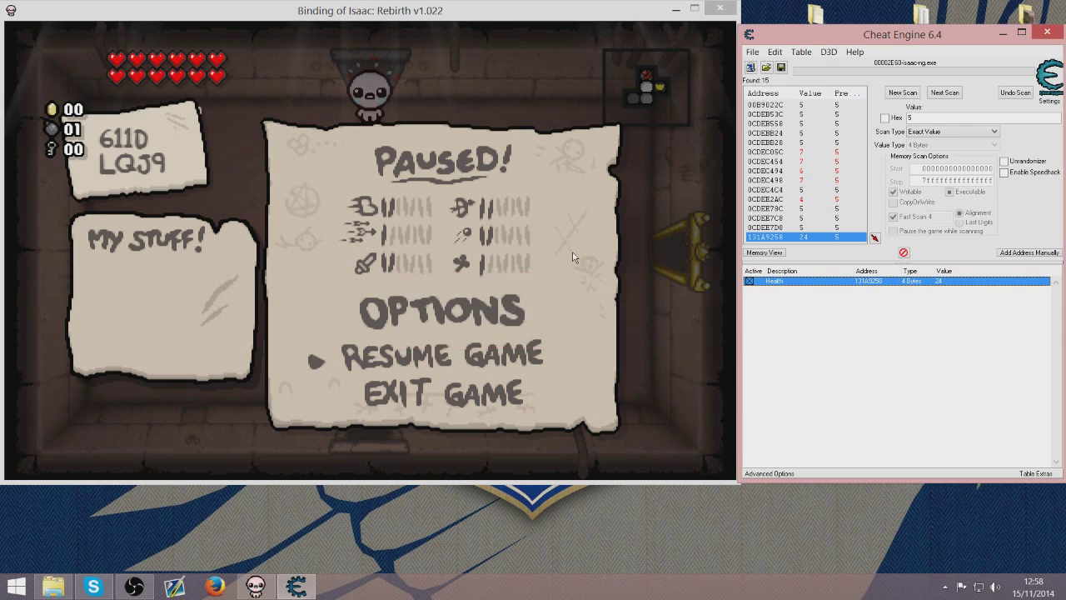
Resume the game and pass back and forth through the spiked door to test the frozen health
left_click(223, 77)
key("Escape")
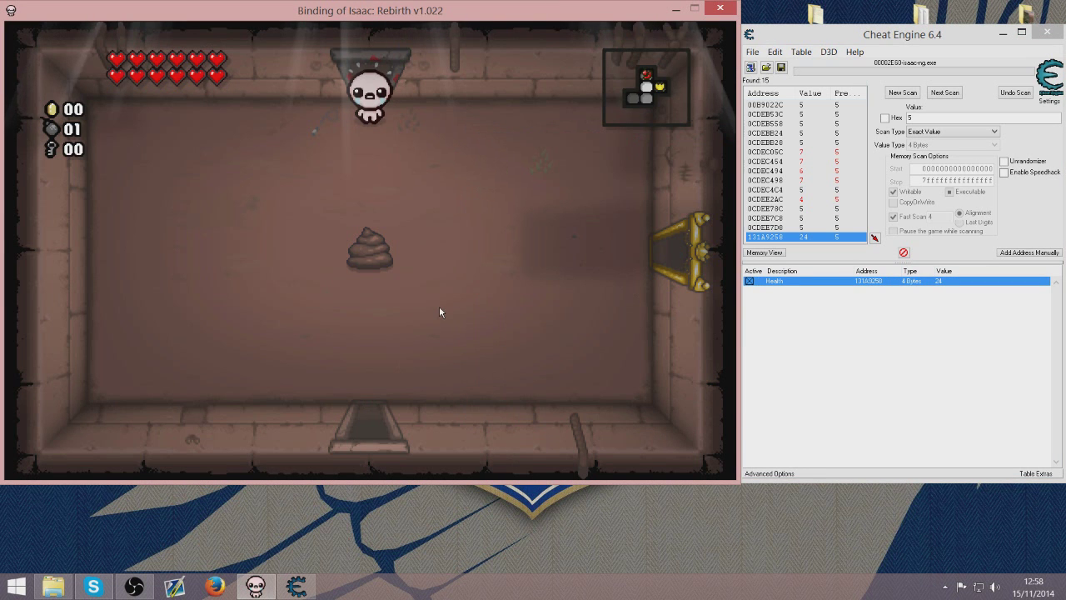
key("w")
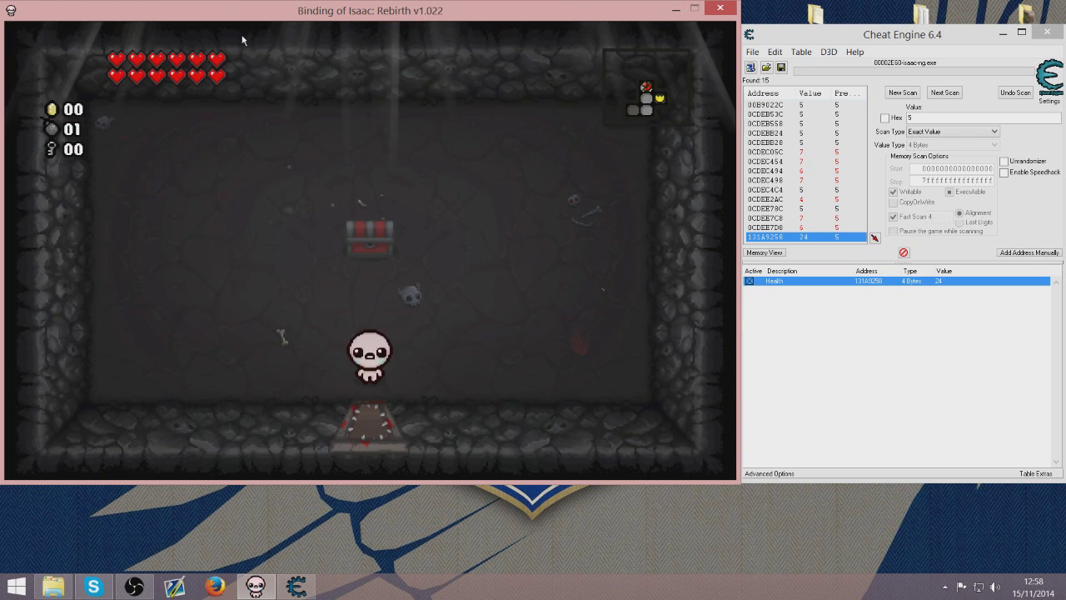
key("s")
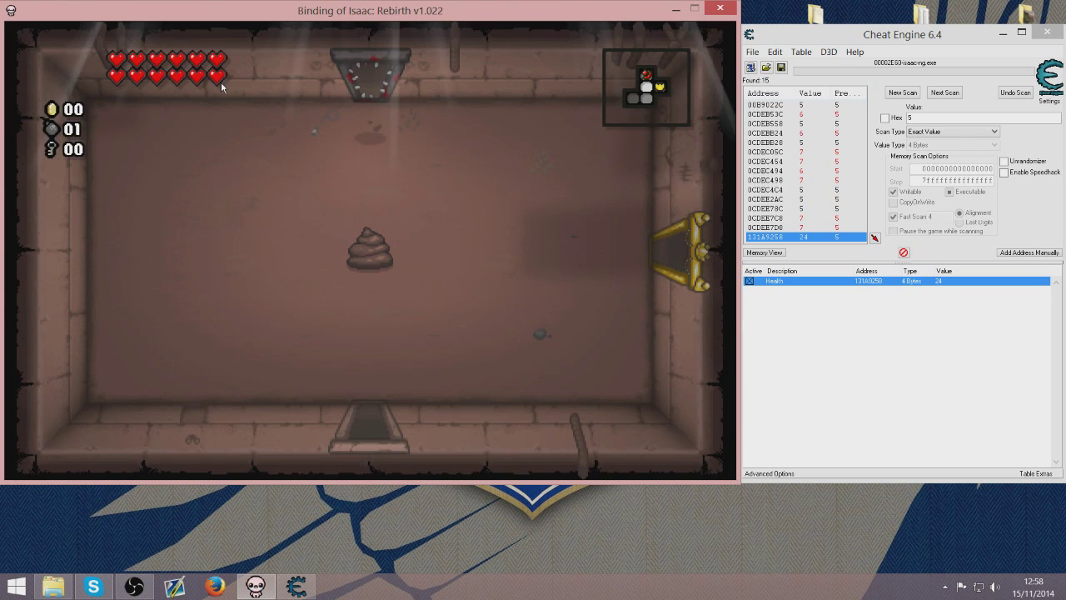
key("w")
key("s")
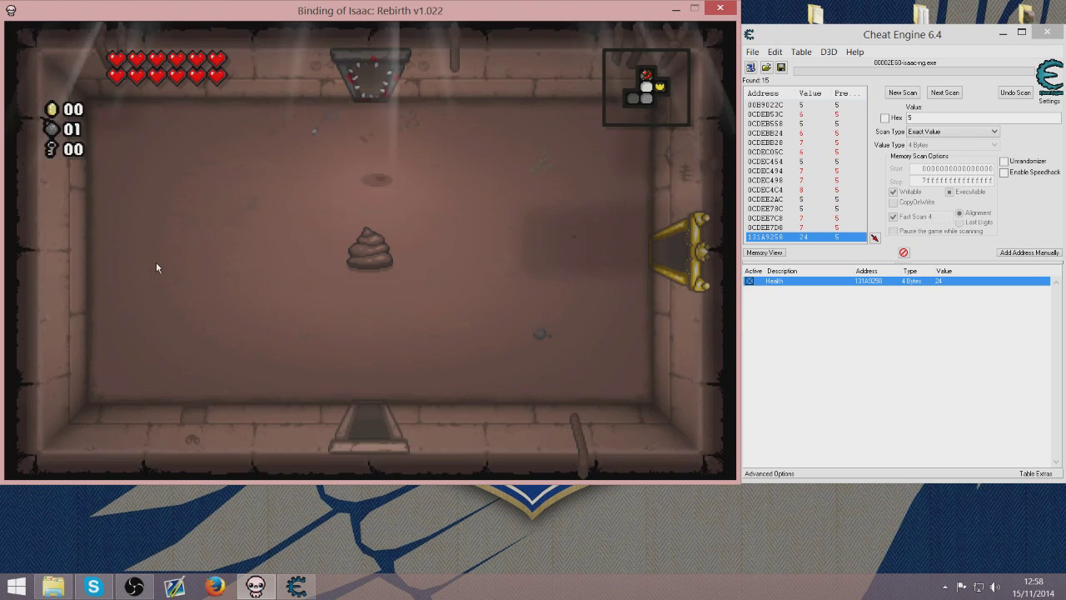
Enter the golden-door room, collect the item on the central pedestal, and return to the previous room
key("d")
key("d")
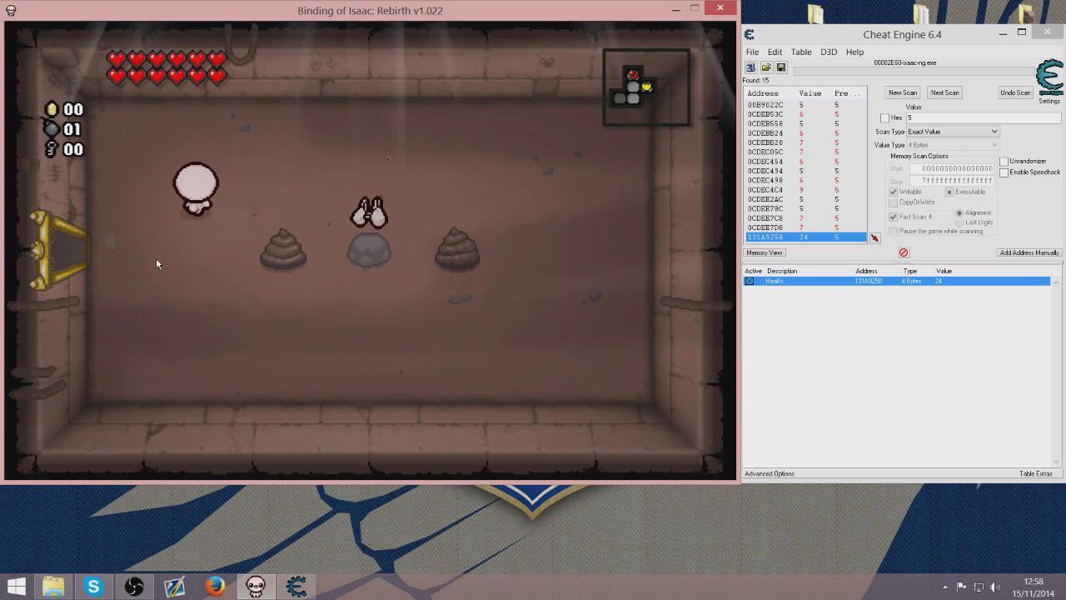
key("a")
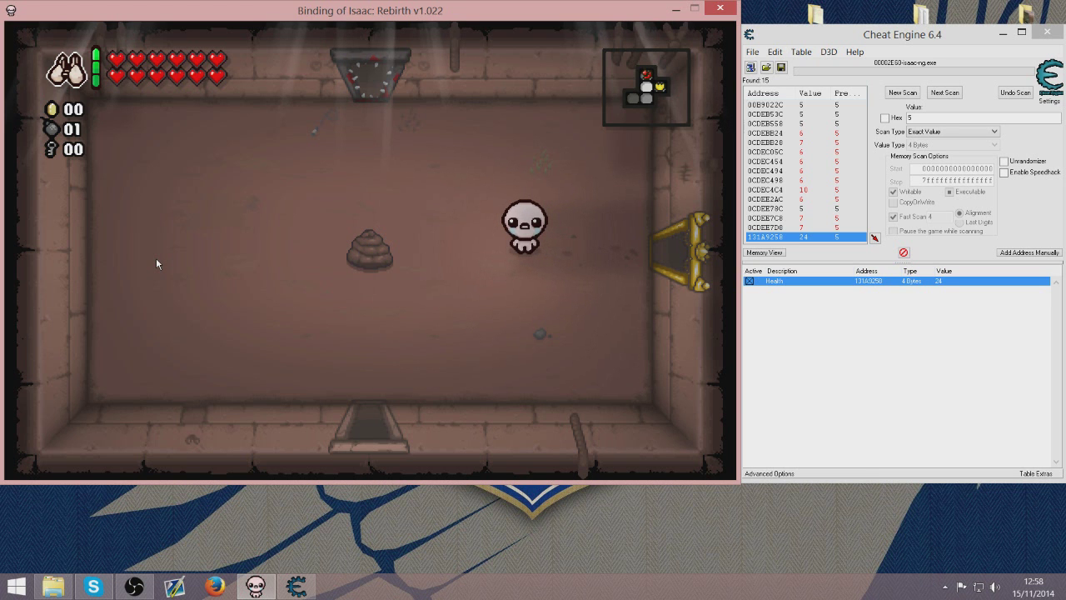
key("a")
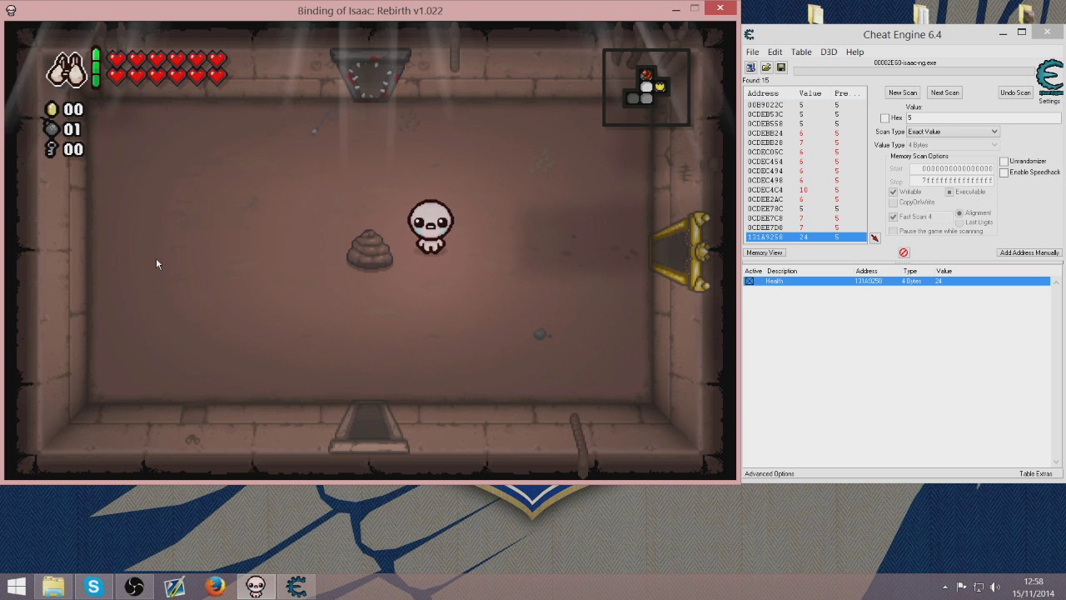
key("w")
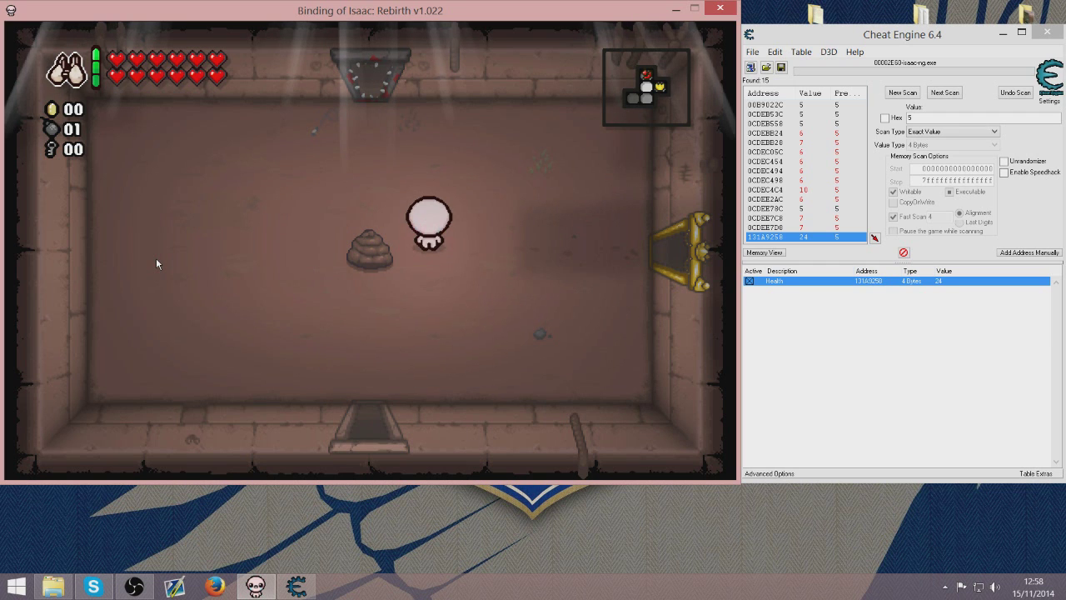
key("a")
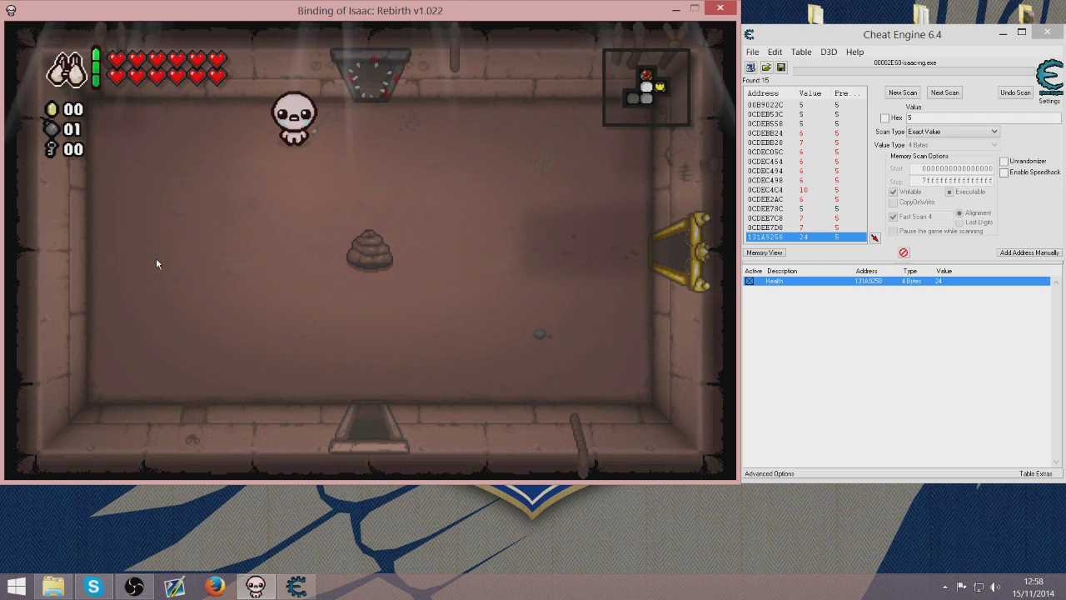